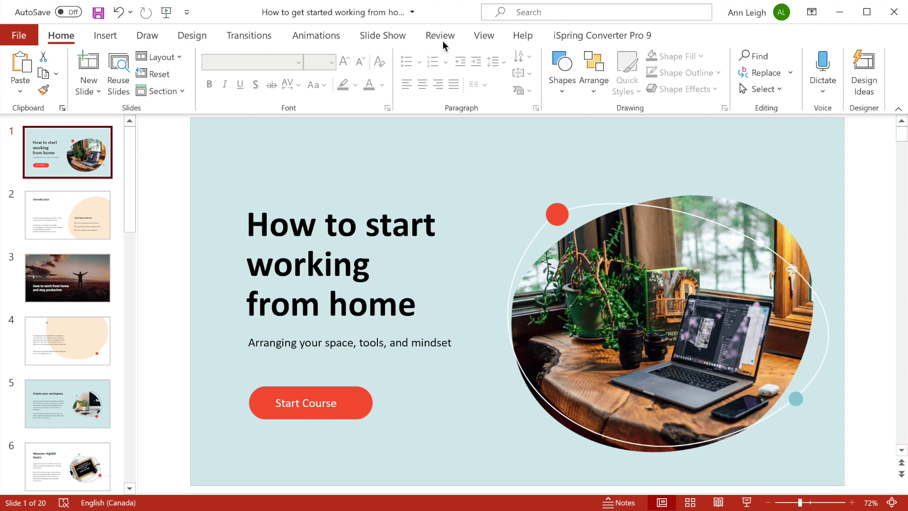
# Publish the course as HTML5 to My Computer, then pause it and open Resources in Chrome.
pyautogui.click(598, 38)
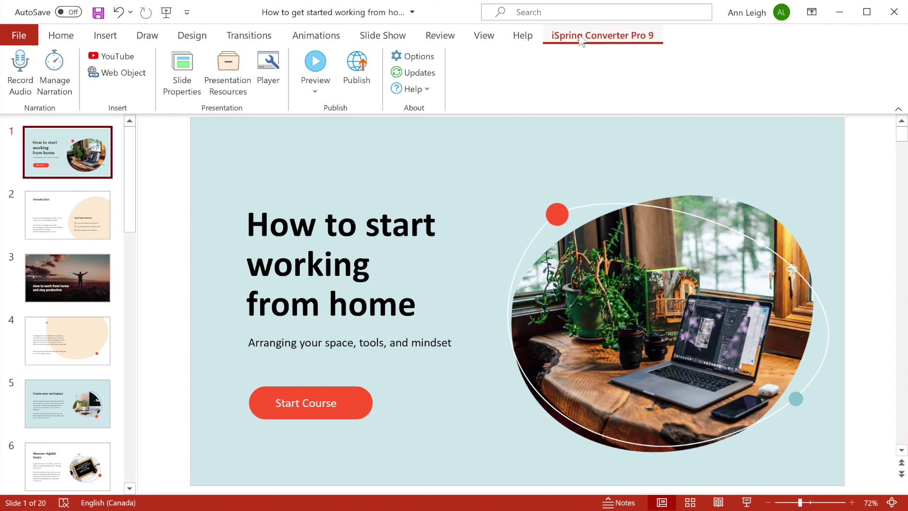
pyautogui.click(357, 69)
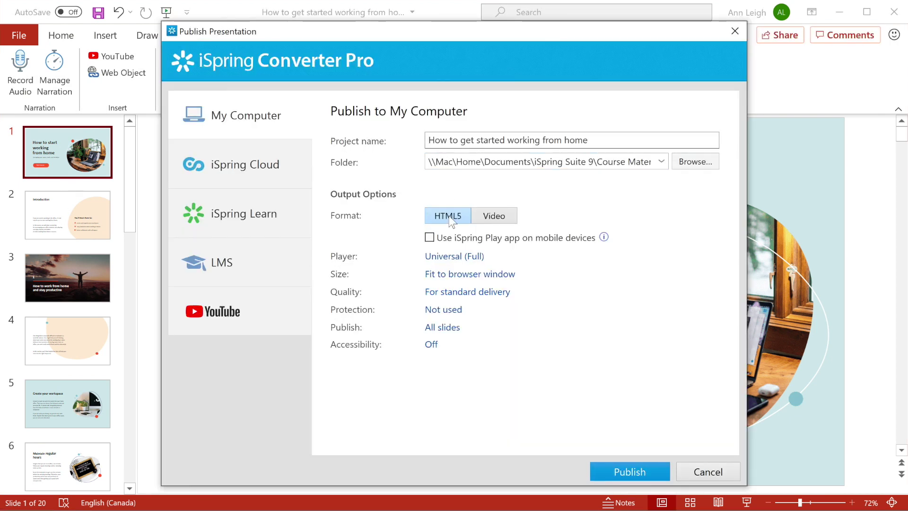
pyautogui.click(492, 215)
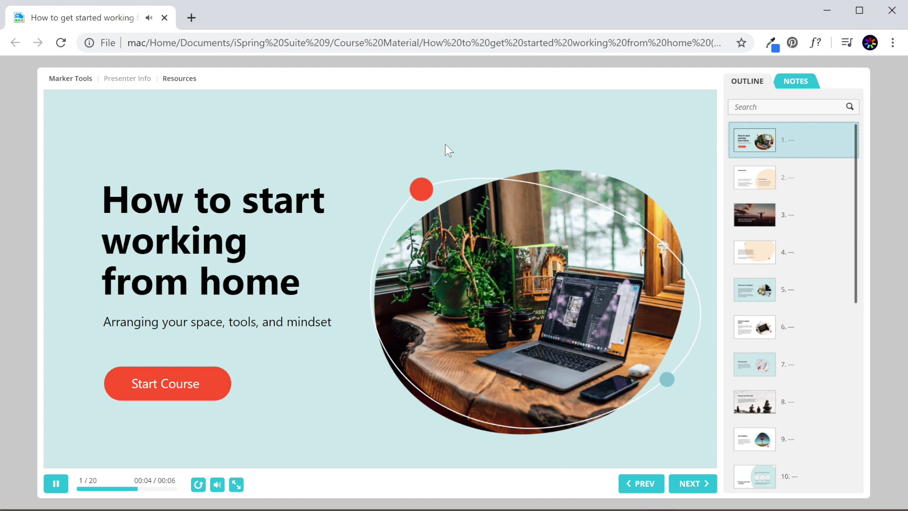
pyautogui.click(56, 484)
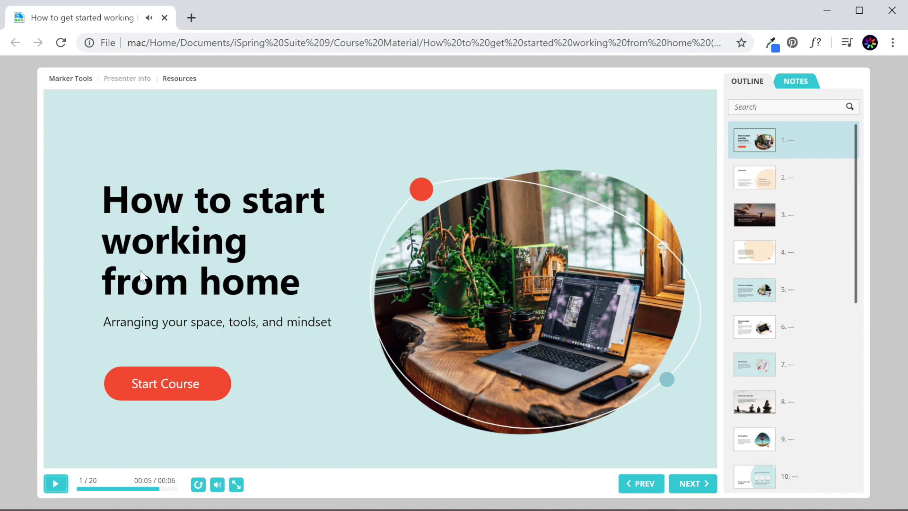
pyautogui.click(179, 78)
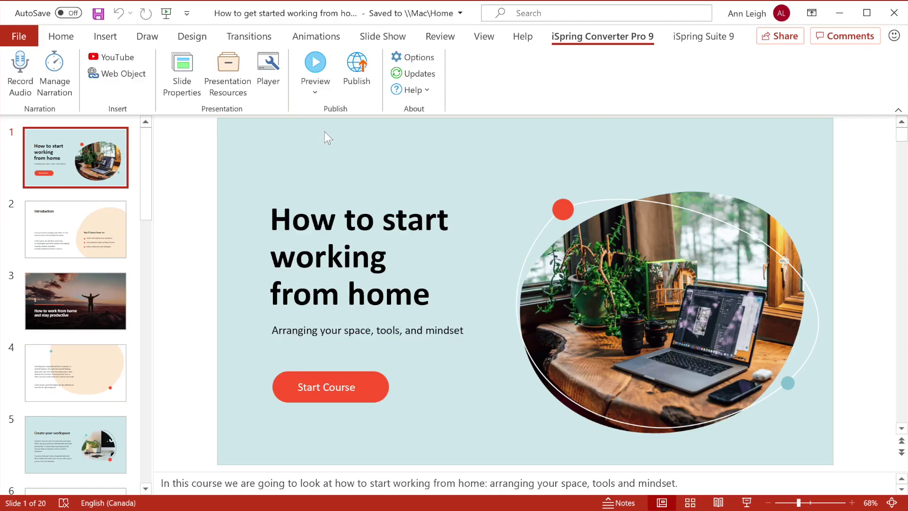
pyautogui.click(320, 64)
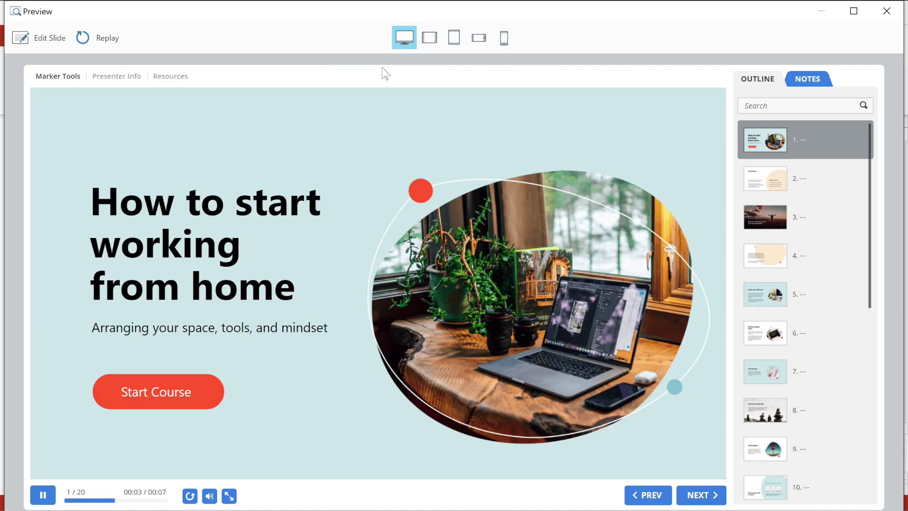
pyautogui.click(432, 42)
pyautogui.click(478, 40)
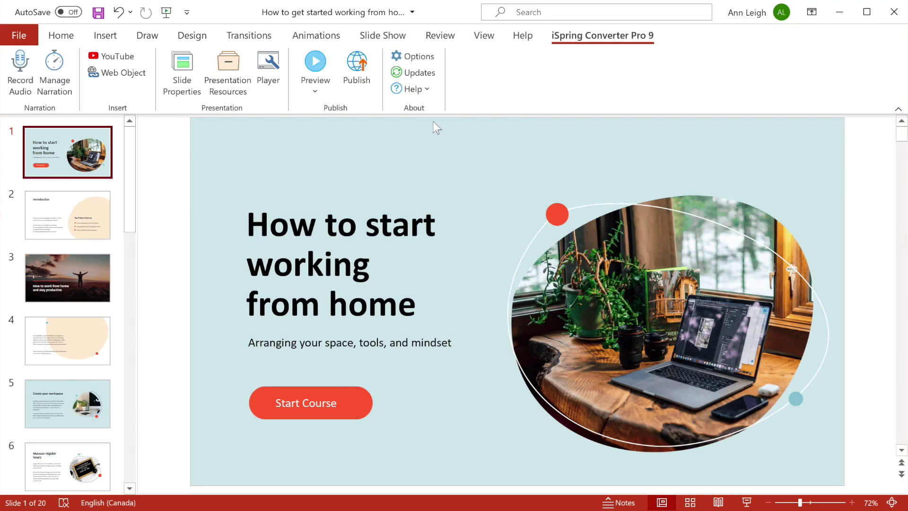
# Record about 6 seconds of narration reading the title slide's notes and keep it.
pyautogui.click(26, 85)
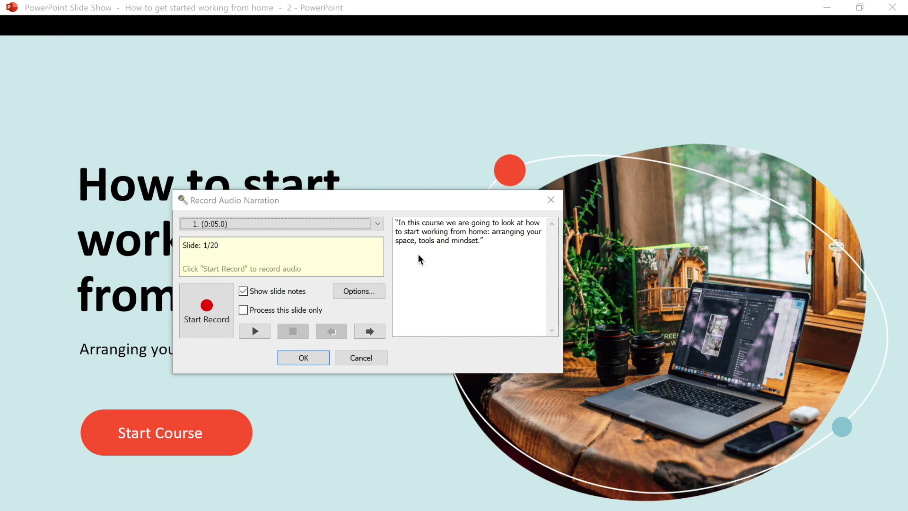
pyautogui.click(210, 306)
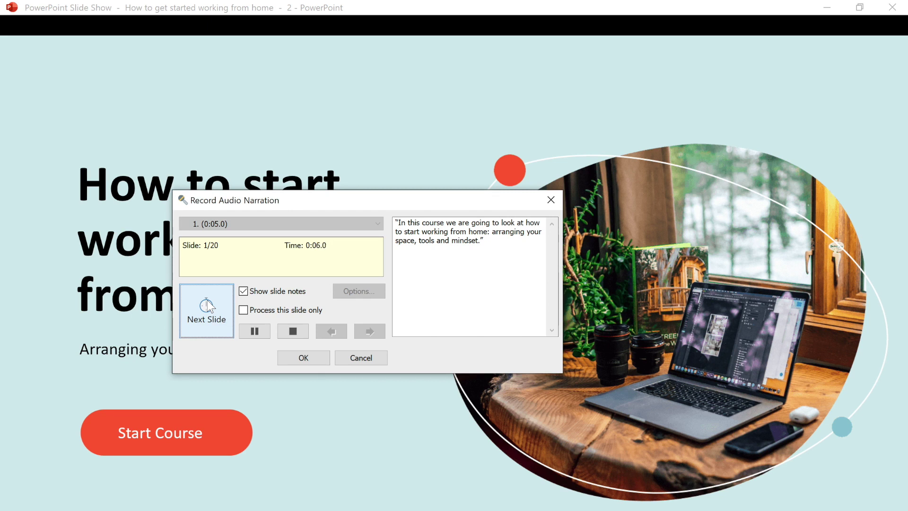
pyautogui.click(285, 355)
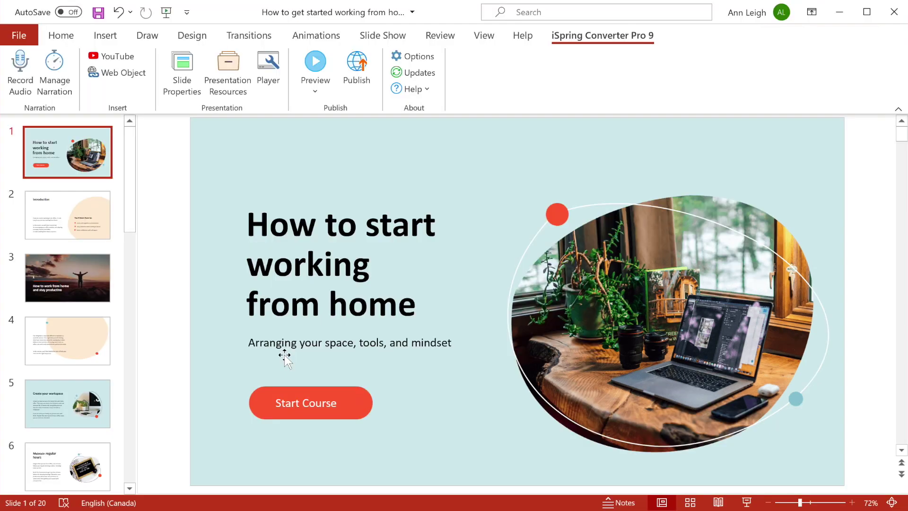
# Trim the Audio 1 clip, end slide 1 at the clip's end near 0:06, and save.
pyautogui.click(49, 78)
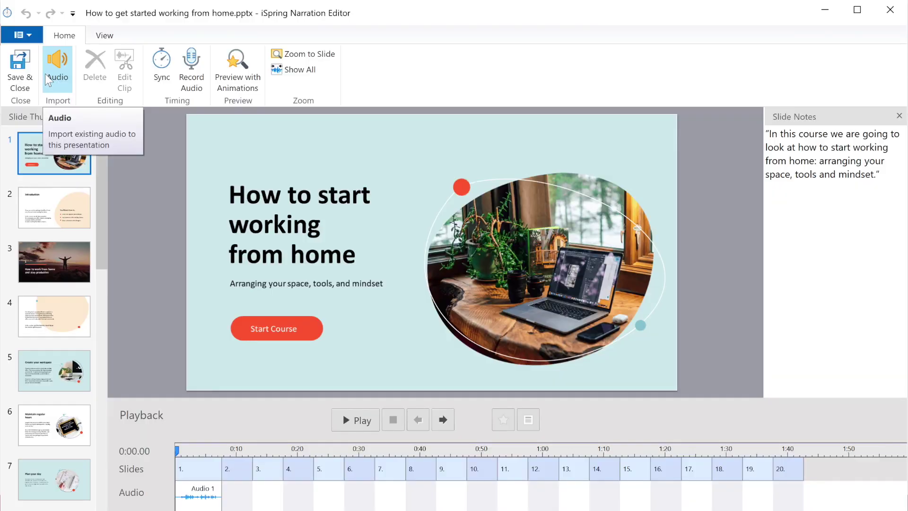
pyautogui.click(198, 492)
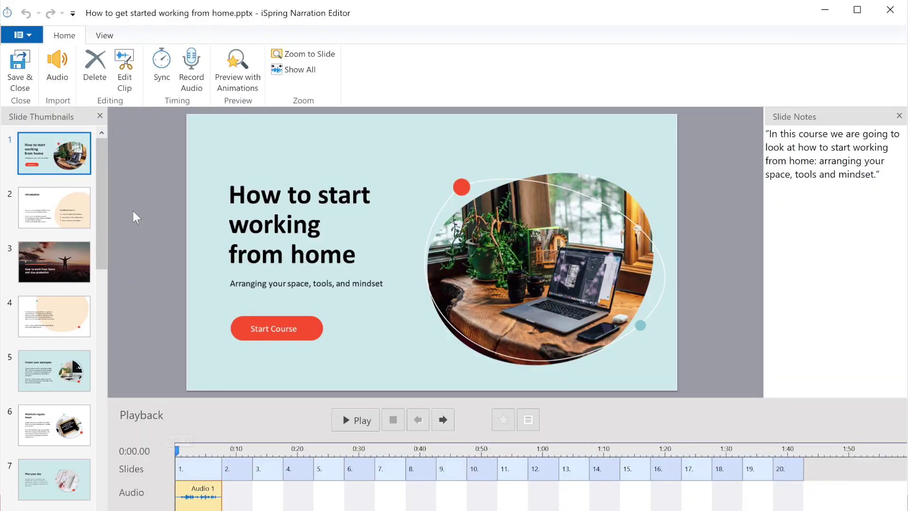
pyautogui.click(125, 84)
pyautogui.click(66, 121)
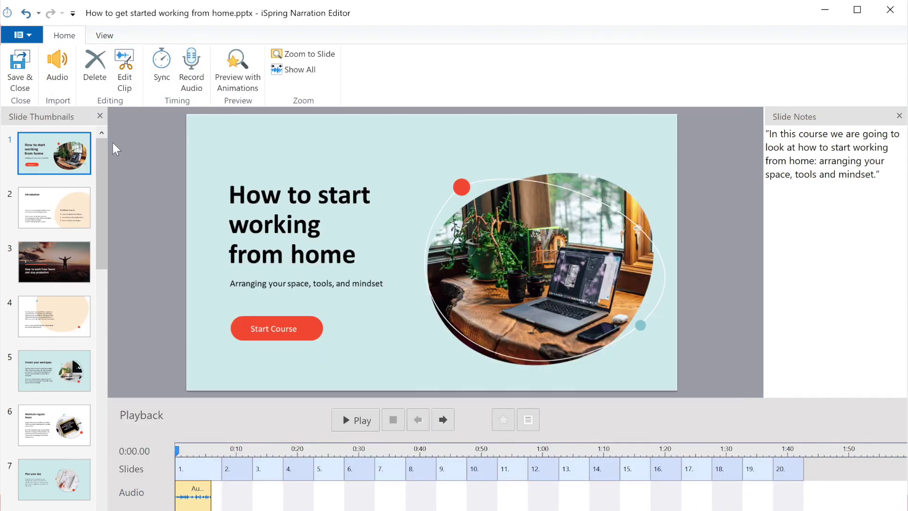
pyautogui.moveTo(219, 467); pyautogui.dragTo(211, 468)
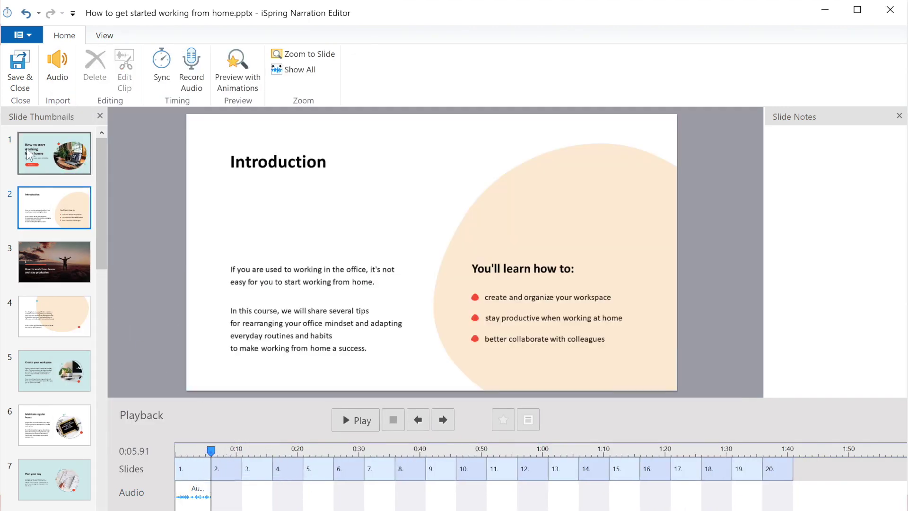
pyautogui.click(20, 84)
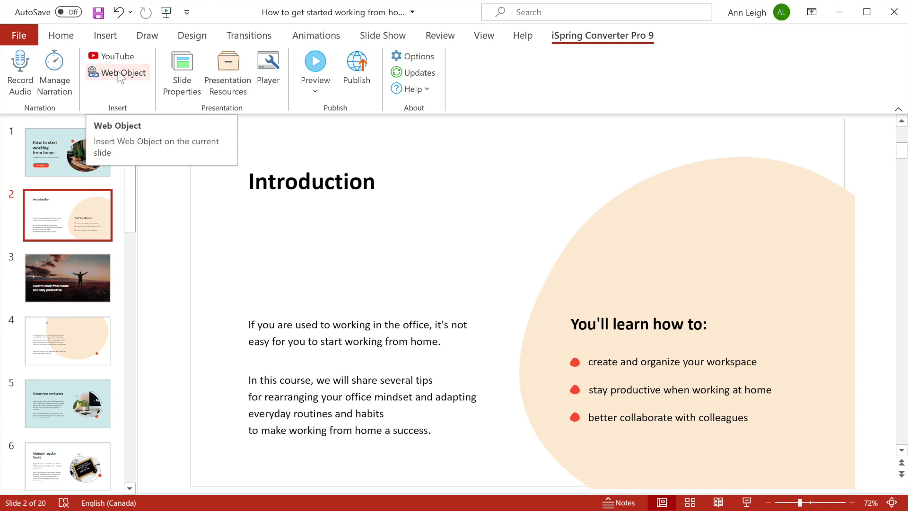
# Show the Slide Properties list: slide 1 at 5.9s, the other 19 slides at 5.0s.
pyautogui.click(182, 71)
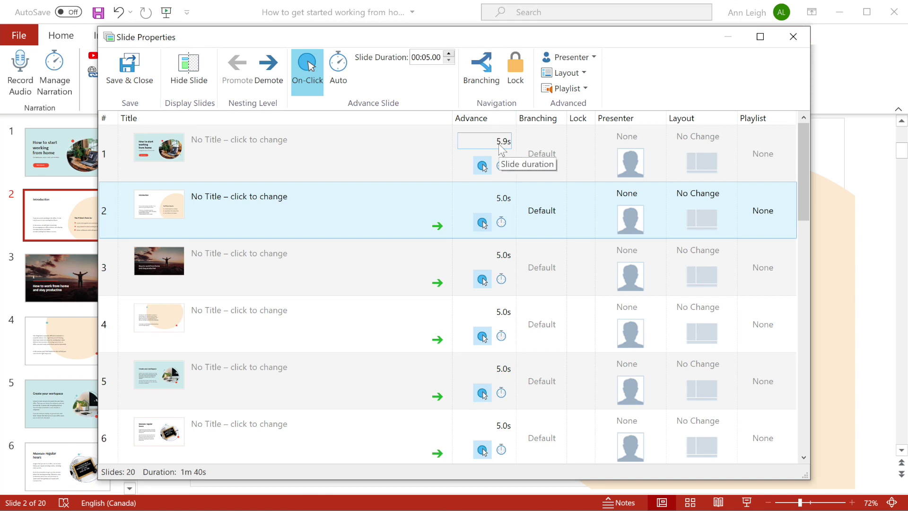
# Set slide 1 to auto-advance after 5.91 s with the Full layout, then save.
pyautogui.click(501, 165)
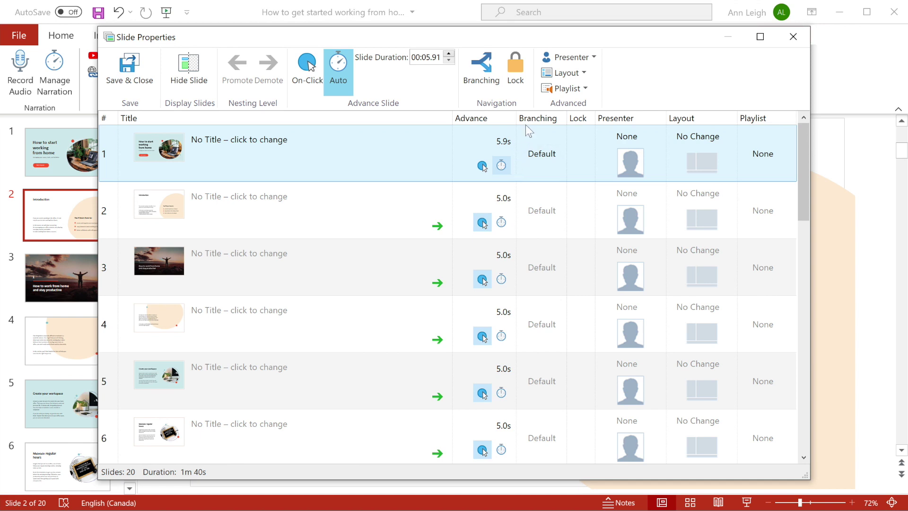
pyautogui.click(581, 126)
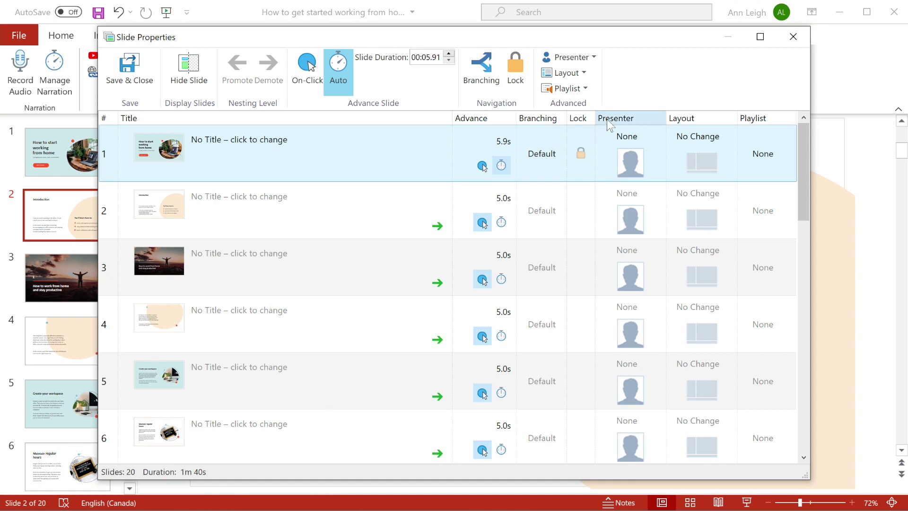
pyautogui.click(693, 136)
pyautogui.click(699, 169)
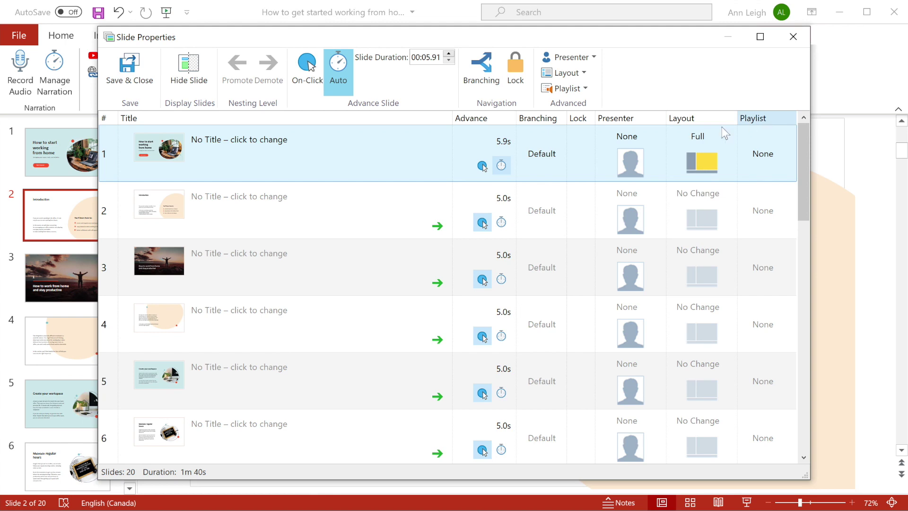
pyautogui.click(138, 74)
pyautogui.click(223, 70)
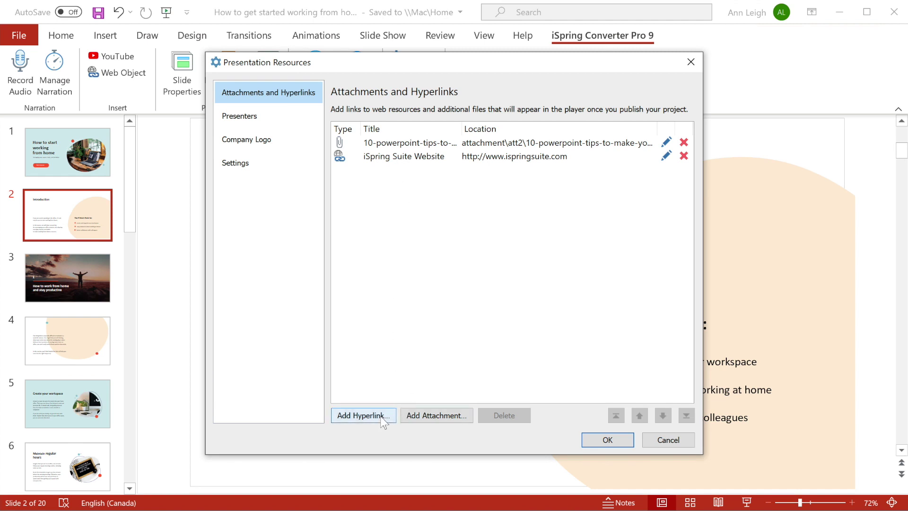
# Keep the PowerPoint tips attachment and iSpring Suite Website link as course resources.
pyautogui.click(608, 439)
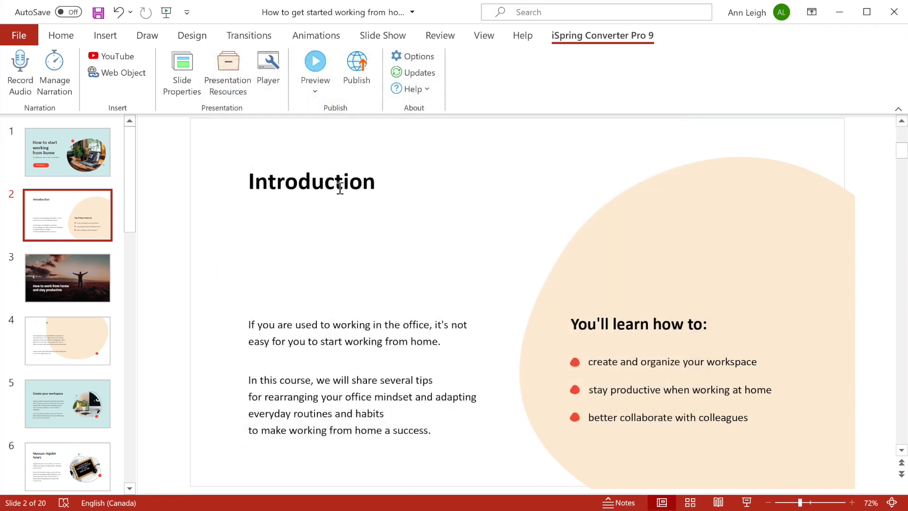
# Give the player the Light Cyan colour scheme and review its playback and text label settings.
pyautogui.click(269, 81)
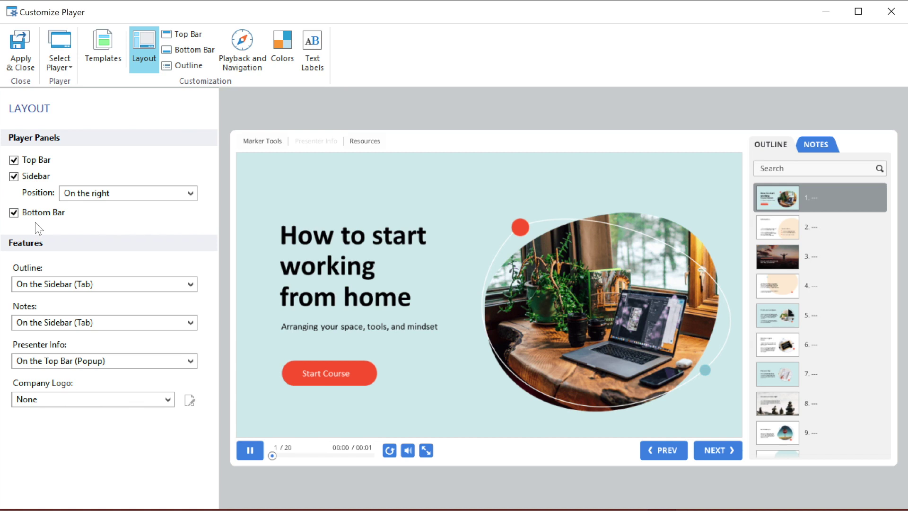
pyautogui.click(284, 51)
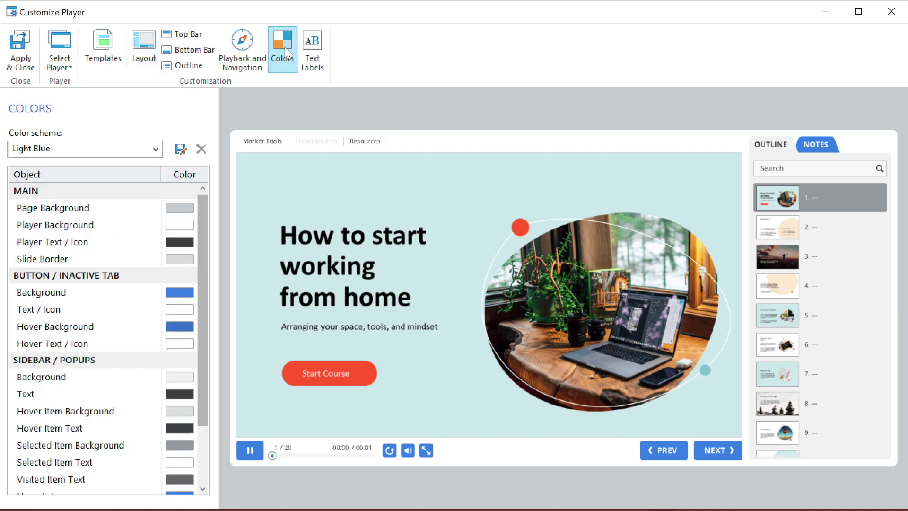
pyautogui.click(125, 149)
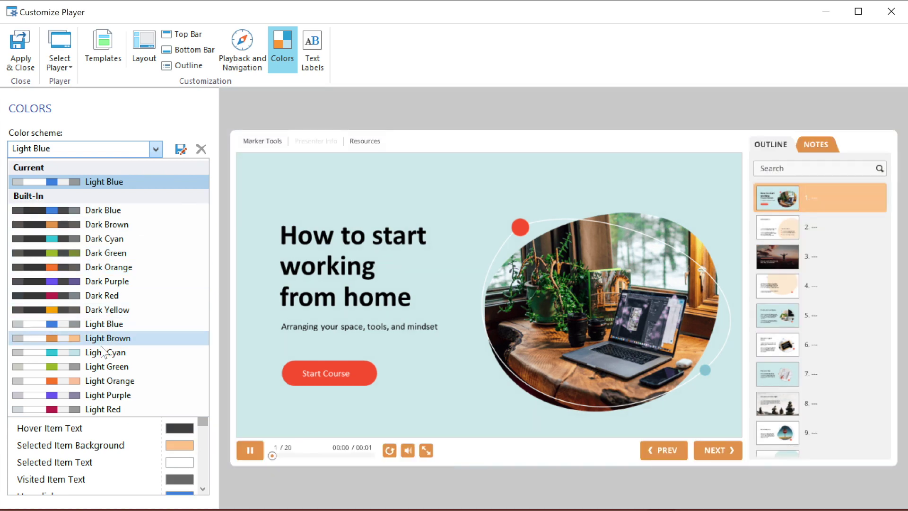
pyautogui.click(105, 352)
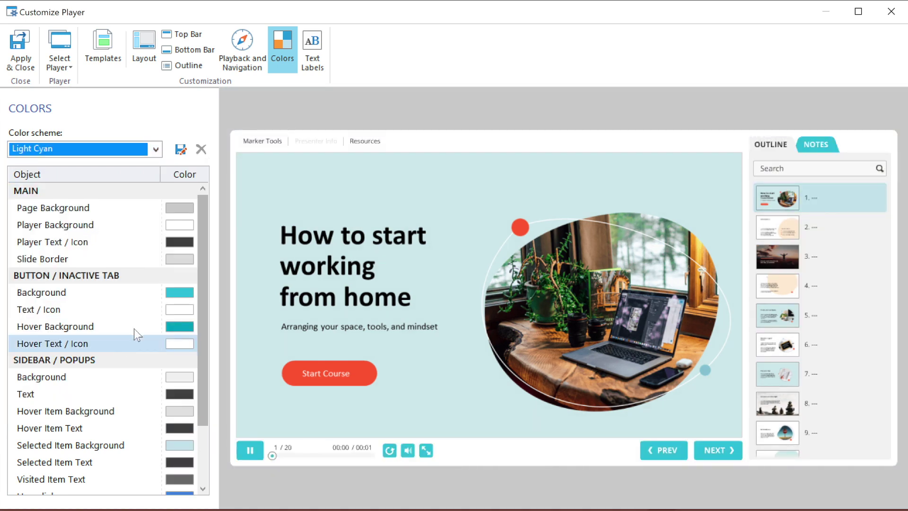
pyautogui.click(249, 67)
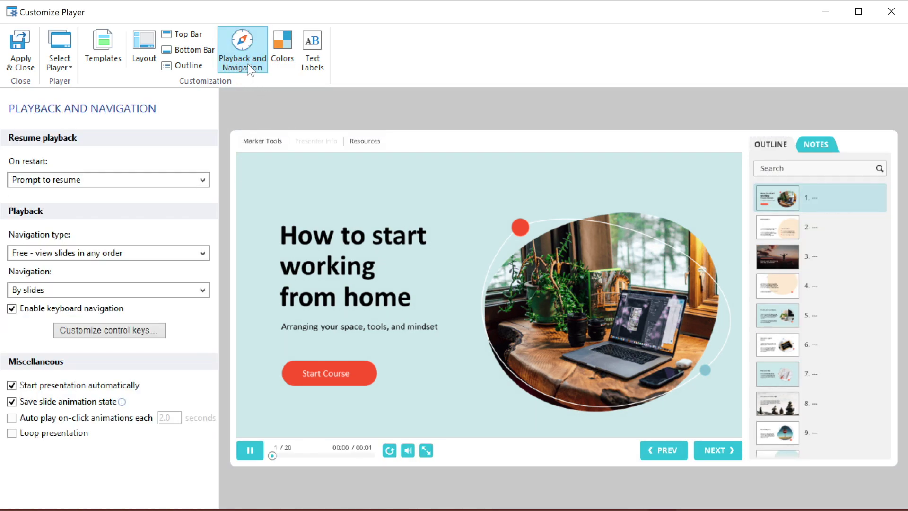
pyautogui.click(306, 60)
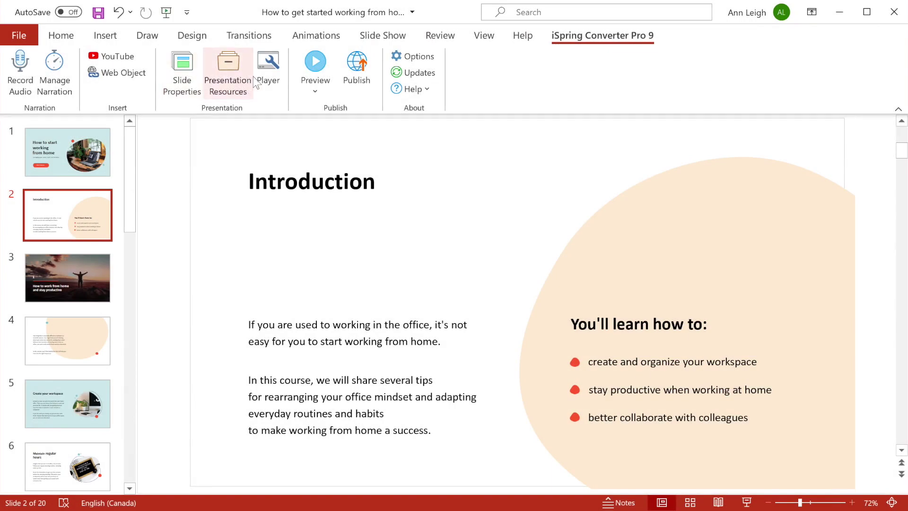
# Review the iSpring Cloud, iSpring Learn and LMS publishing destinations.
pyautogui.click(341, 67)
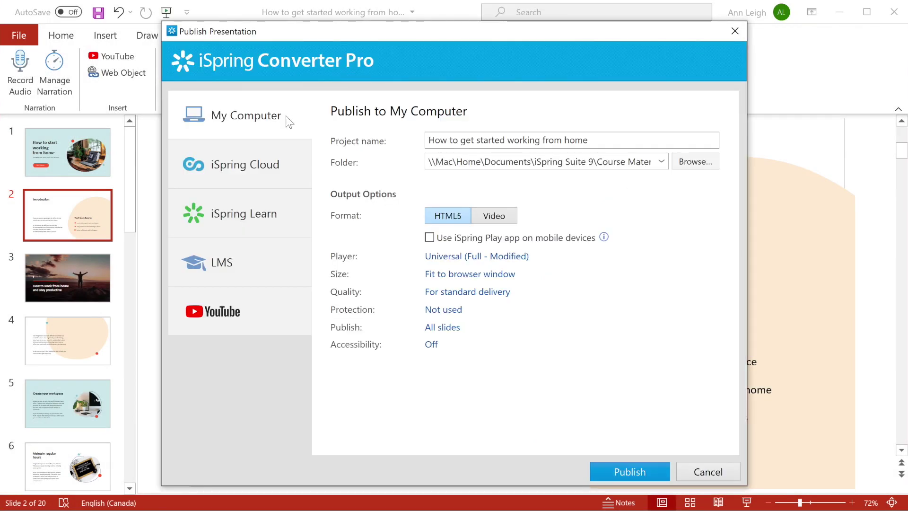
pyautogui.click(289, 172)
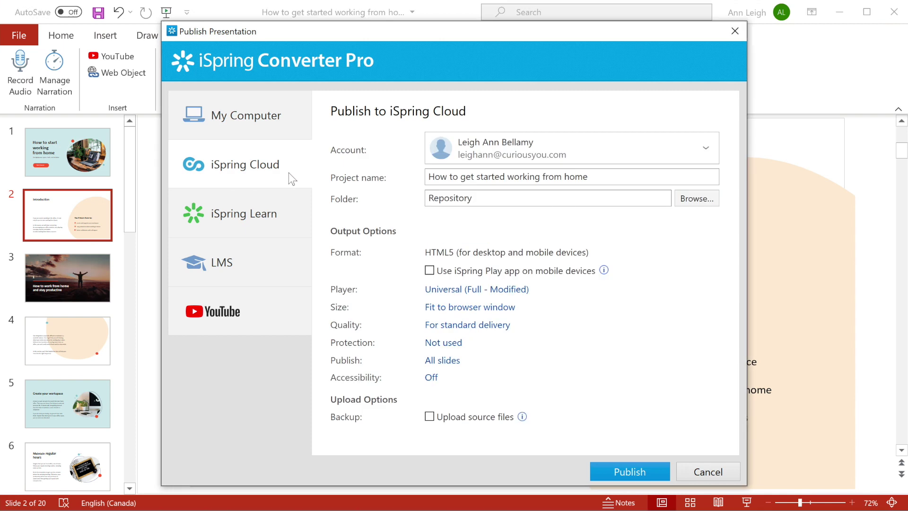
pyautogui.click(290, 214)
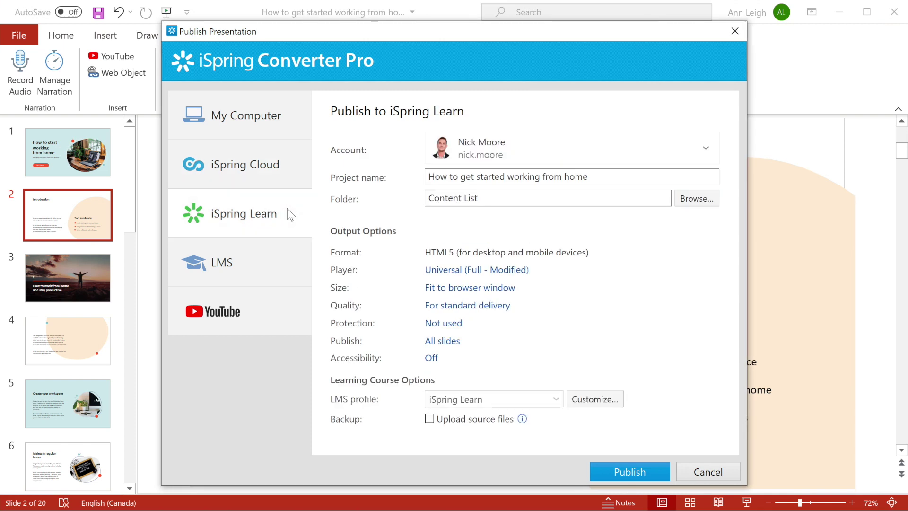
pyautogui.click(290, 266)
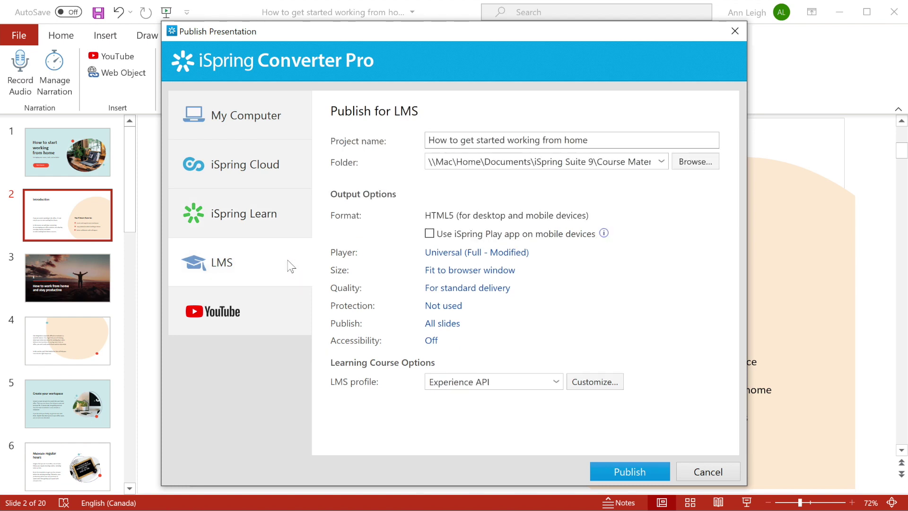
# Set the LMS profile to SCORM 1.2, check YouTube, then return to My Computer HTML5.
pyautogui.click(522, 383)
pyautogui.click(523, 398)
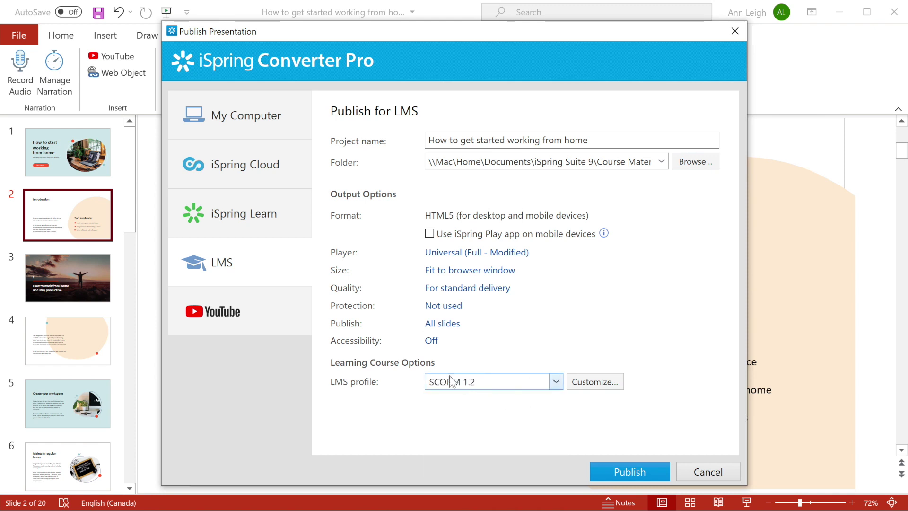
pyautogui.click(276, 310)
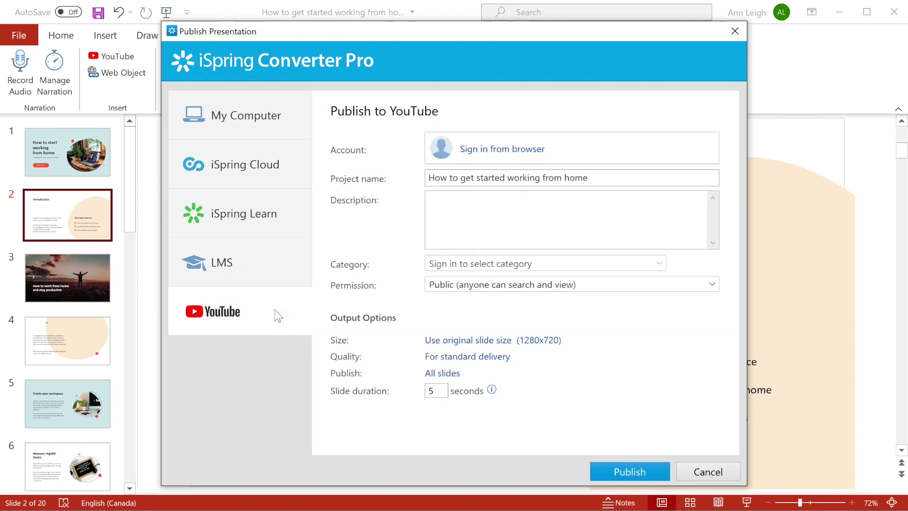
pyautogui.click(294, 123)
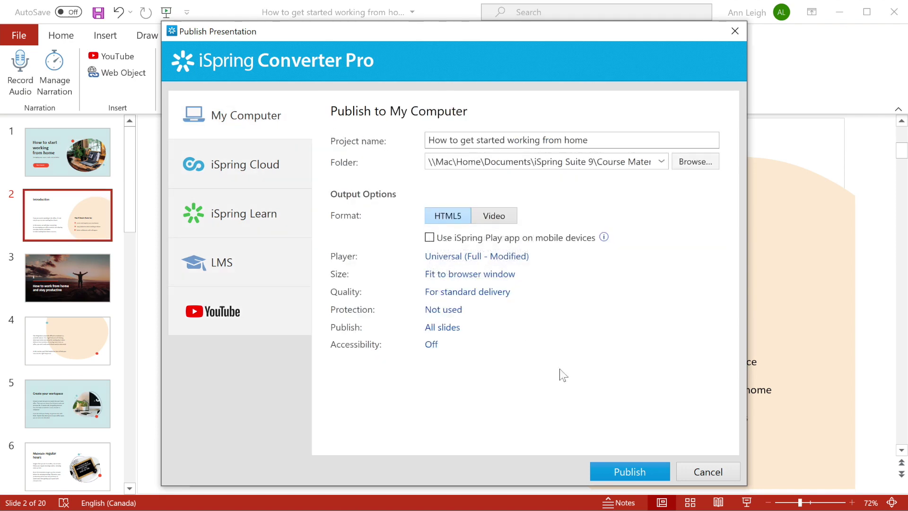
# Publish the HTML5 course, play and pause its title slide in Chrome, and show its resources.
pyautogui.click(620, 467)
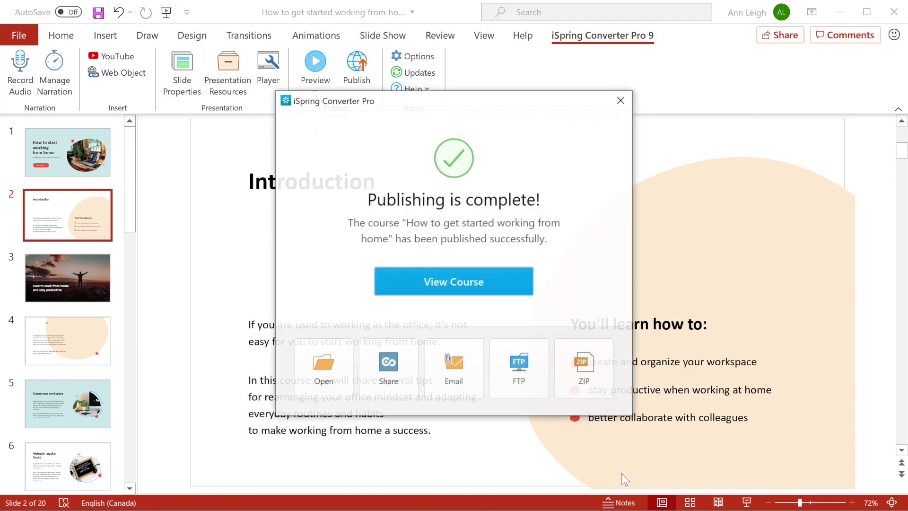
pyautogui.click(464, 282)
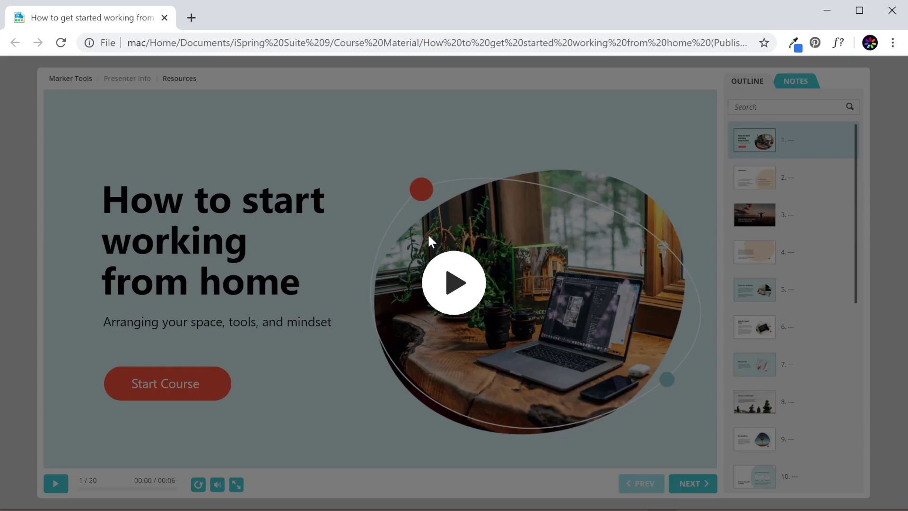
pyautogui.click(452, 287)
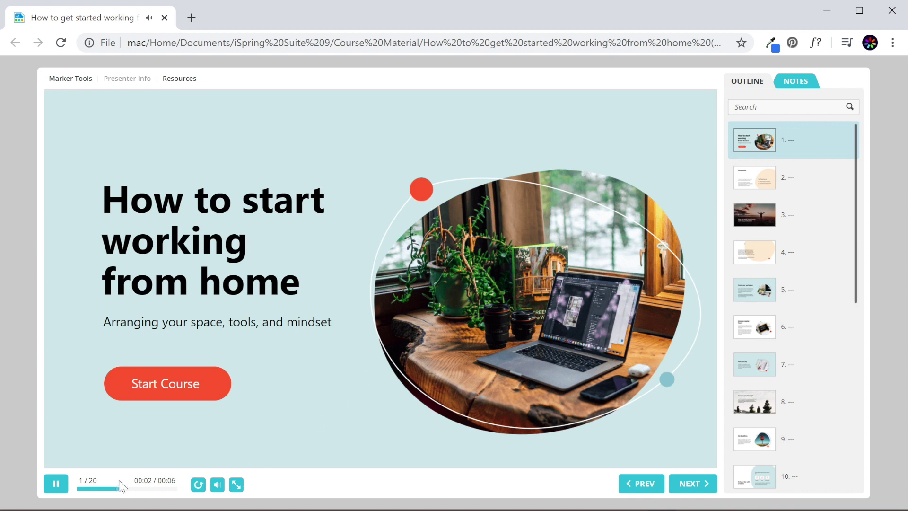
pyautogui.click(54, 484)
pyautogui.click(179, 81)
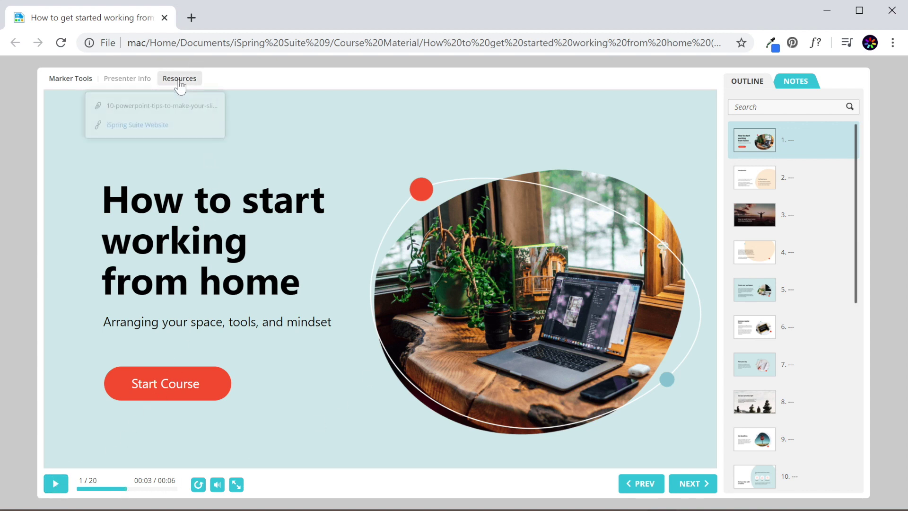